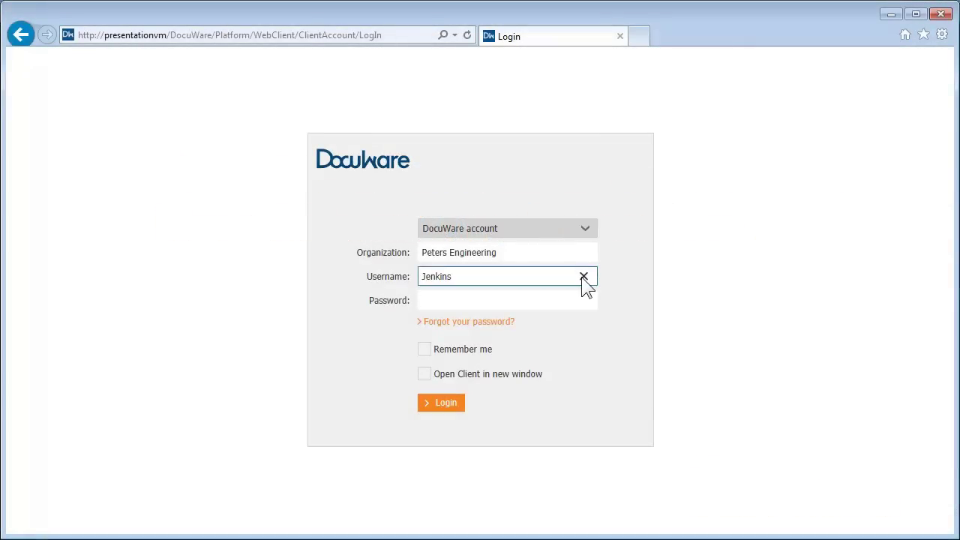
Enter the account password and log in to the DocuWare web client.
{"action": "left_click", "coordinate": [579, 298]}
{"action": "type", "text": "admin"}
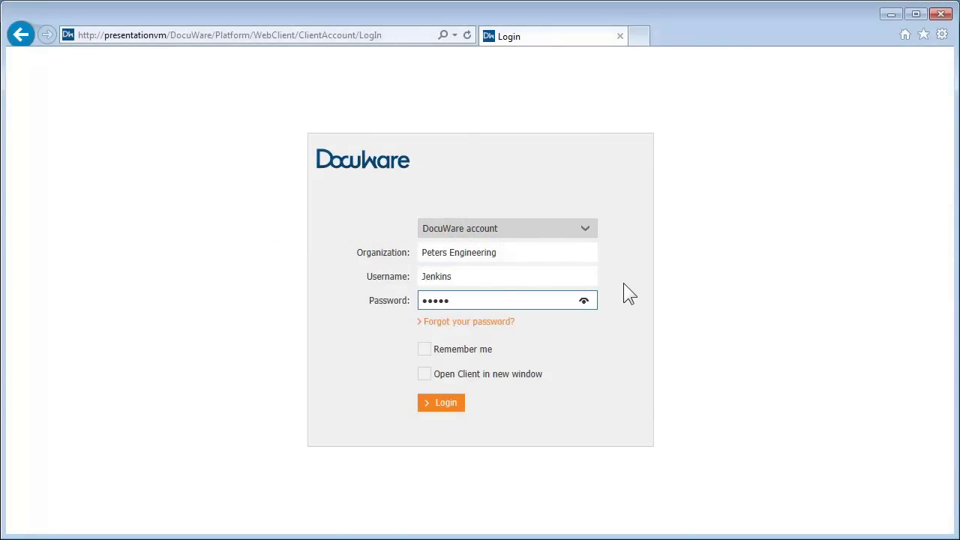
{"action": "left_click", "coordinate": [456, 406]}
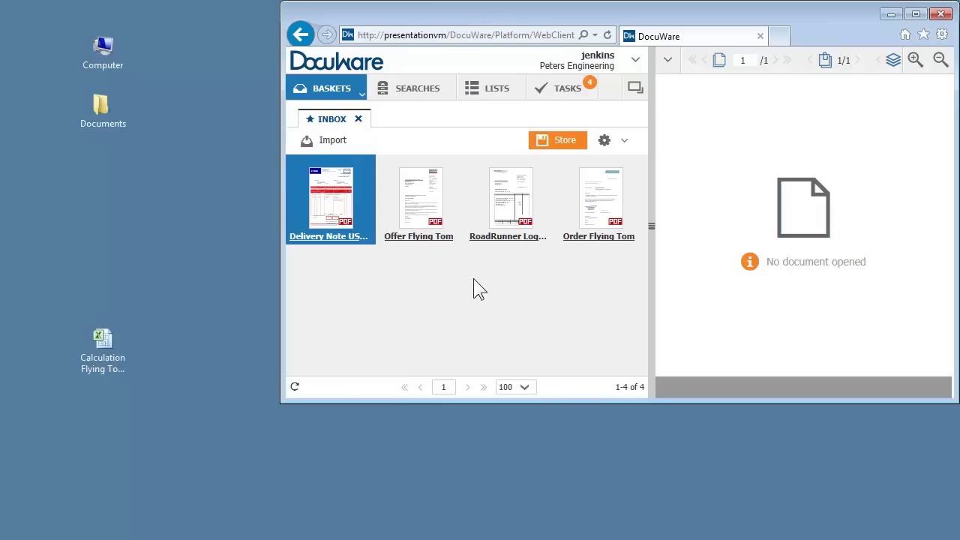
Drag the desktop Calculation spreadsheet into the Inbox and view Offer Flying Tom.
{"action": "left_click_drag", "start_coordinate": [103, 360], "coordinate": [364, 325]}
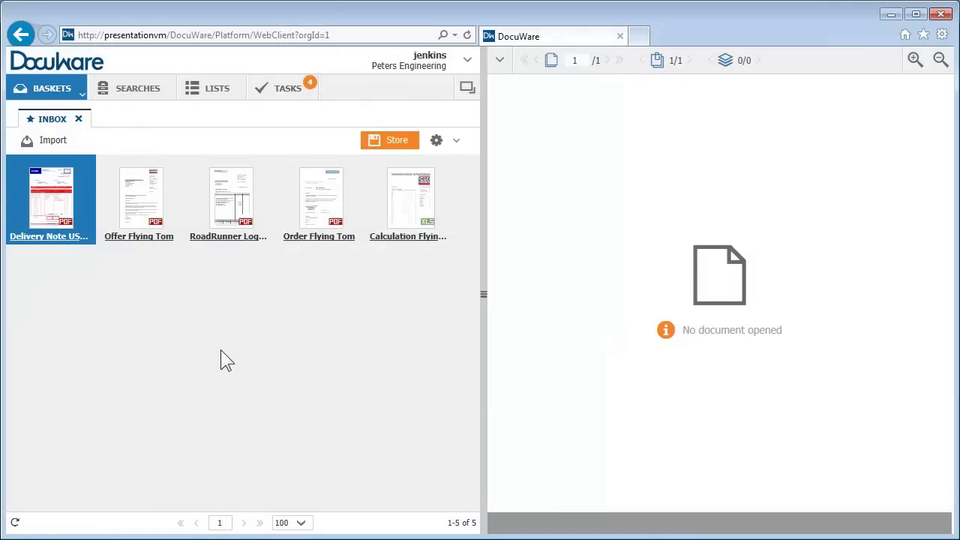
{"action": "left_click", "coordinate": [140, 211]}
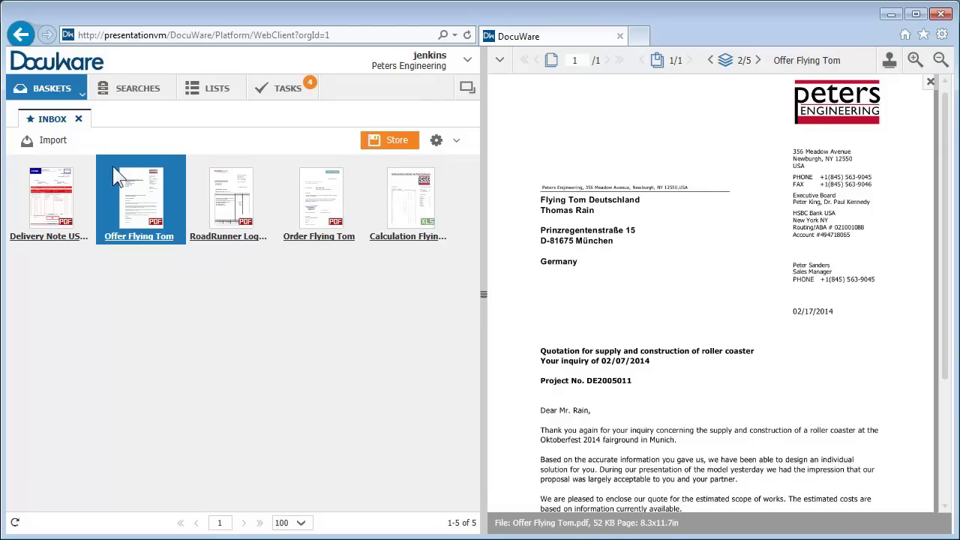
Open the Invoices in and Invoices out baskets, then go back to the Inbox.
{"action": "left_click", "coordinate": [82, 97]}
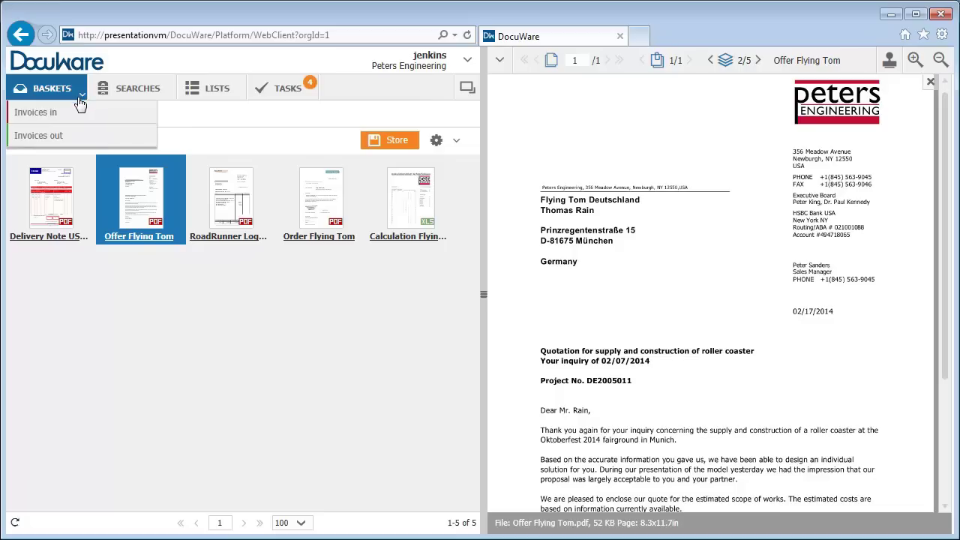
{"action": "left_click", "coordinate": [78, 112]}
{"action": "left_click", "coordinate": [84, 97]}
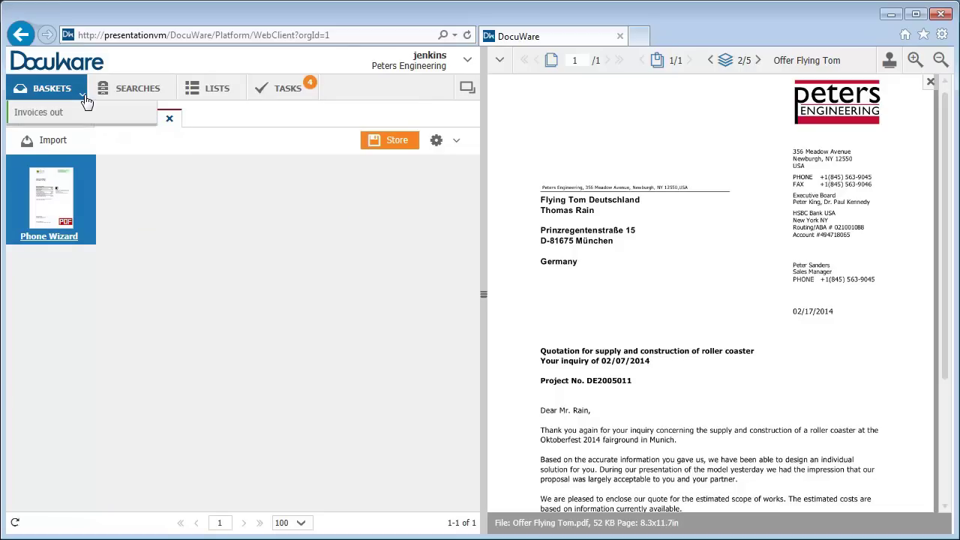
{"action": "left_click", "coordinate": [83, 114]}
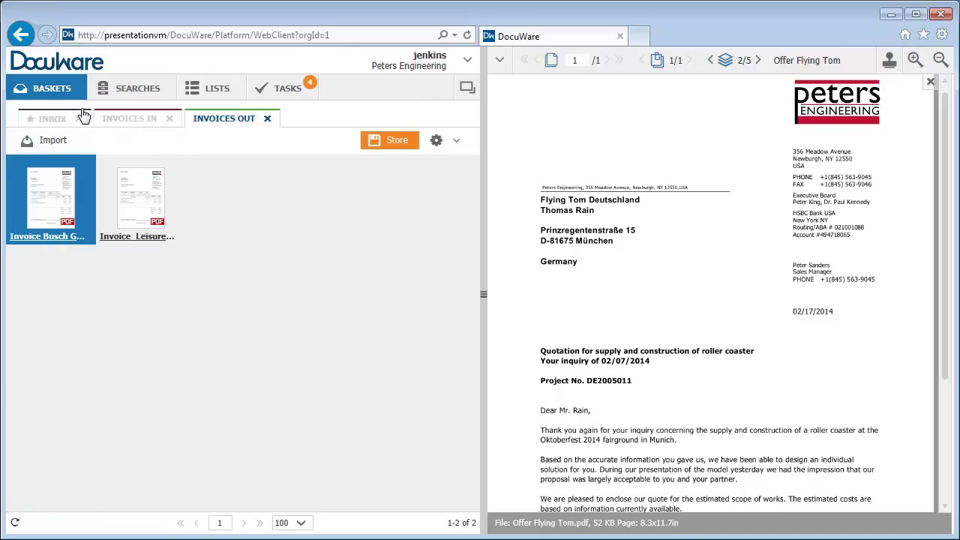
{"action": "left_click", "coordinate": [118, 117]}
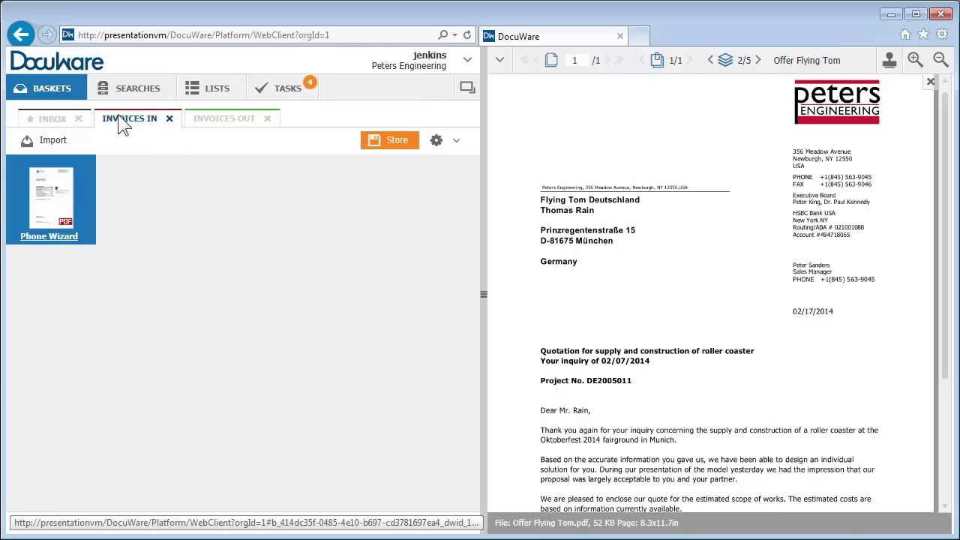
{"action": "left_click", "coordinate": [62, 121]}
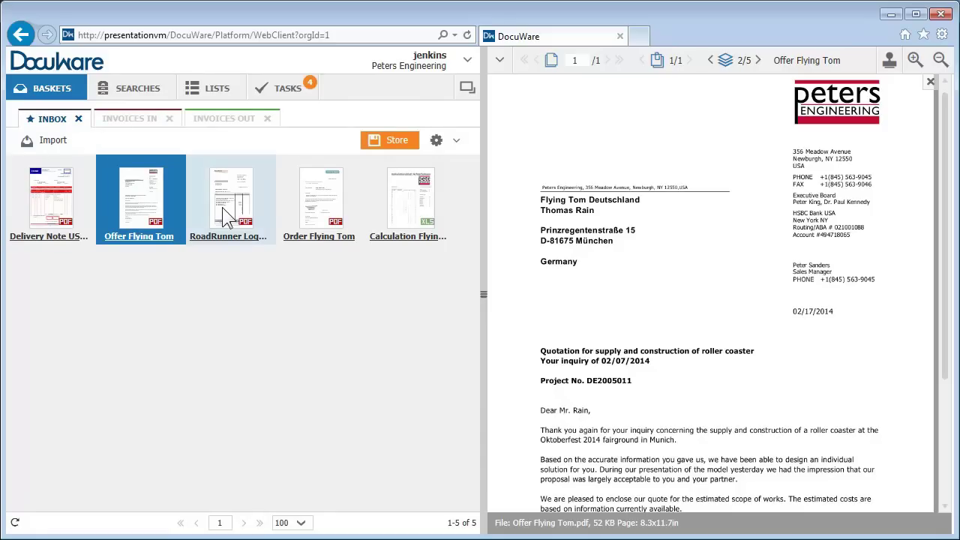
Move RoadRunner into Invoices in, then try Table view and switch back to thumbnails.
{"action": "left_click_drag", "start_coordinate": [222, 208], "coordinate": [125, 121]}
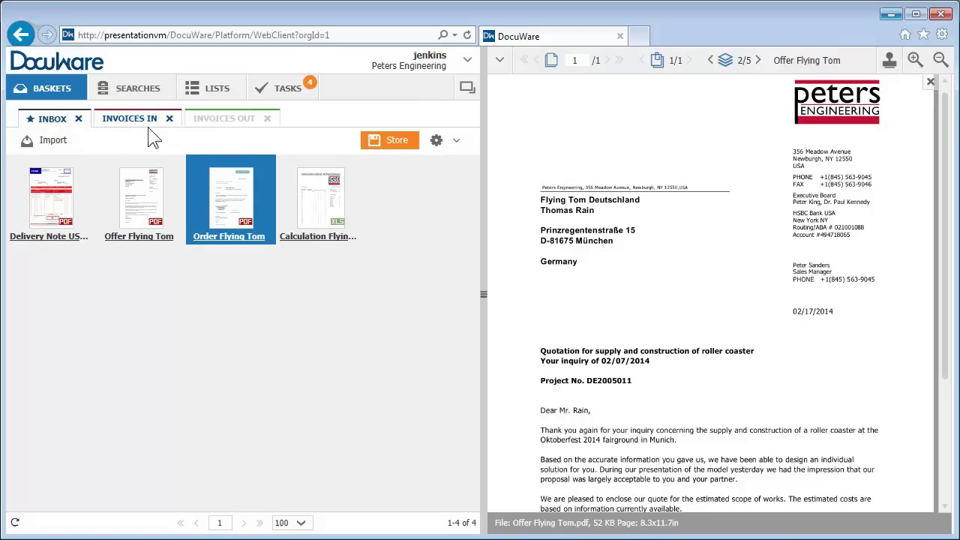
{"action": "left_click", "coordinate": [456, 141]}
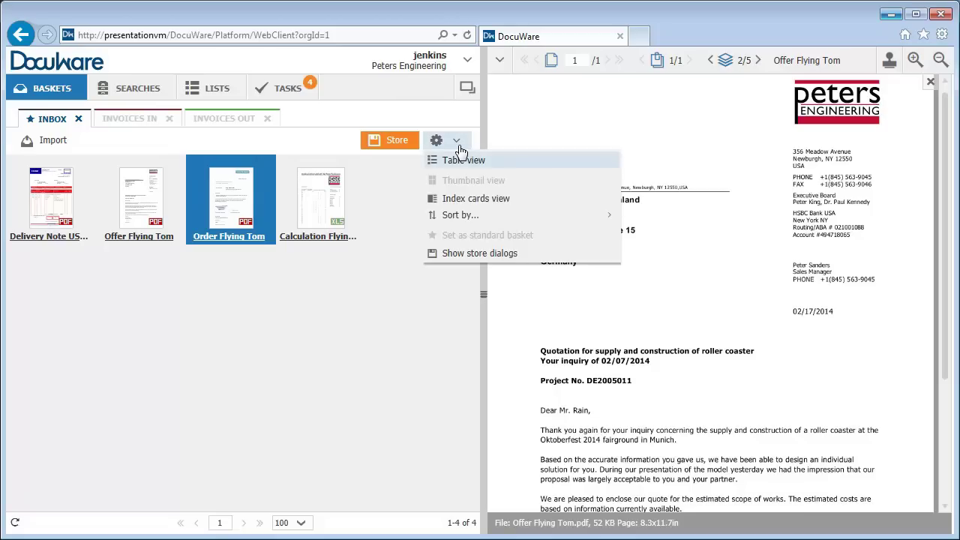
{"action": "left_click", "coordinate": [460, 162]}
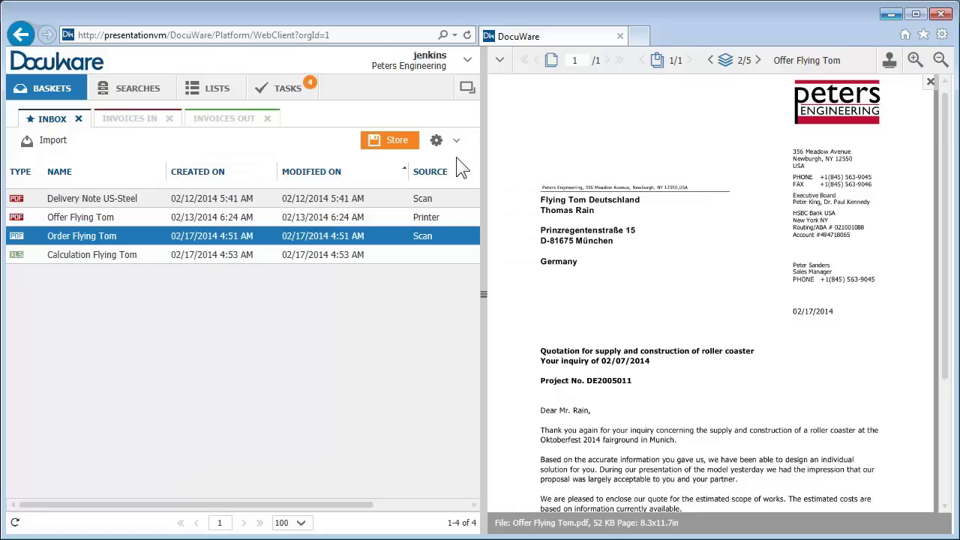
{"action": "left_click", "coordinate": [457, 144]}
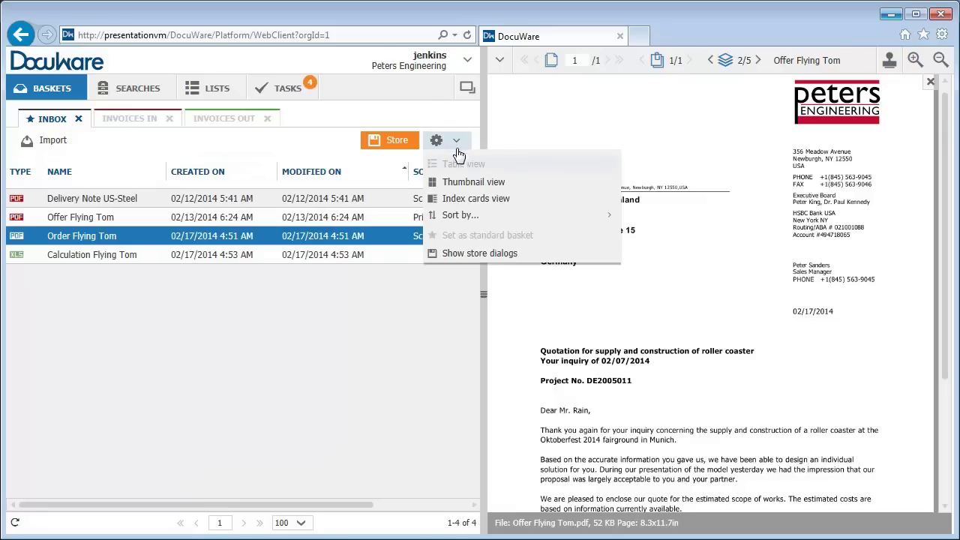
{"action": "left_click", "coordinate": [455, 182]}
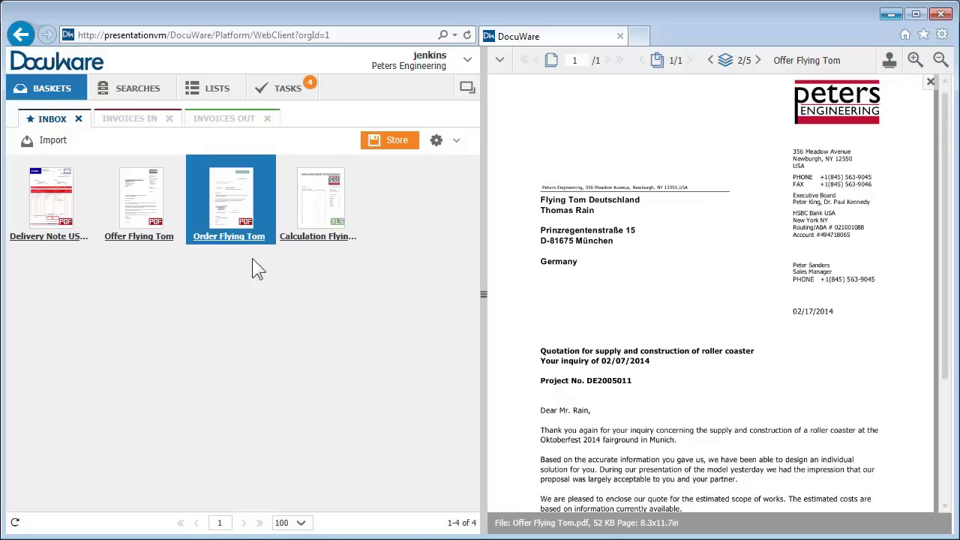
Select Offer Flying Tom and the Calculation spreadsheet together and clip them into one document.
{"action": "right_click", "coordinate": [242, 229]}
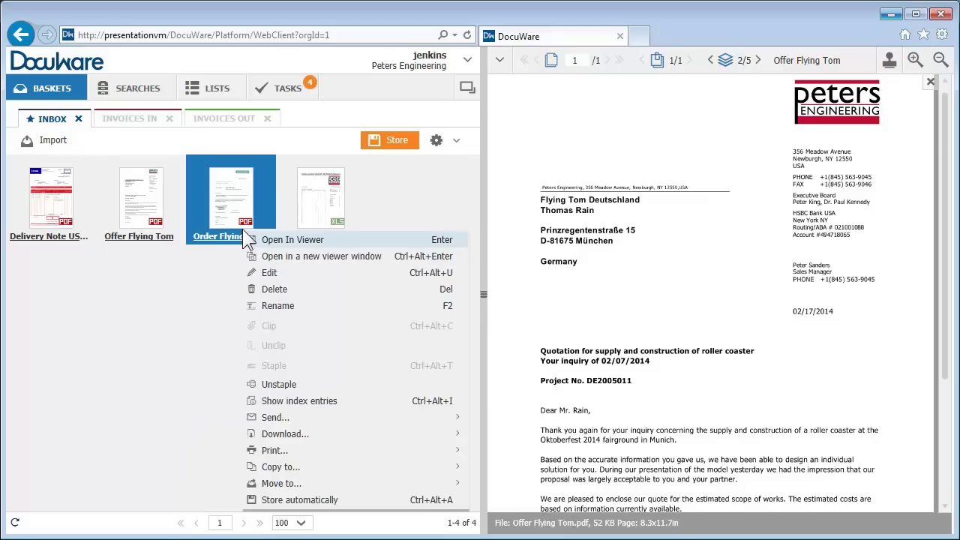
{"action": "left_click", "coordinate": [245, 225]}
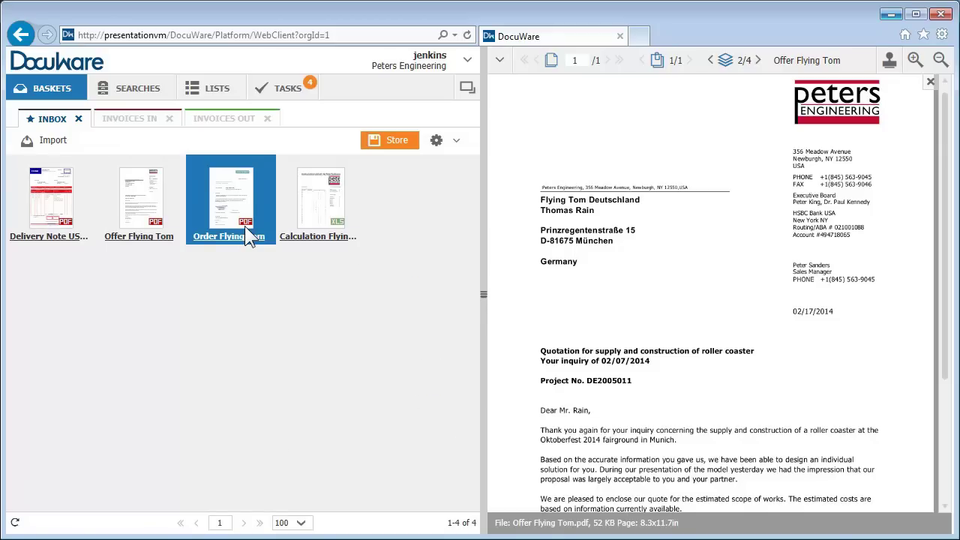
{"action": "left_click", "coordinate": [151, 222]}
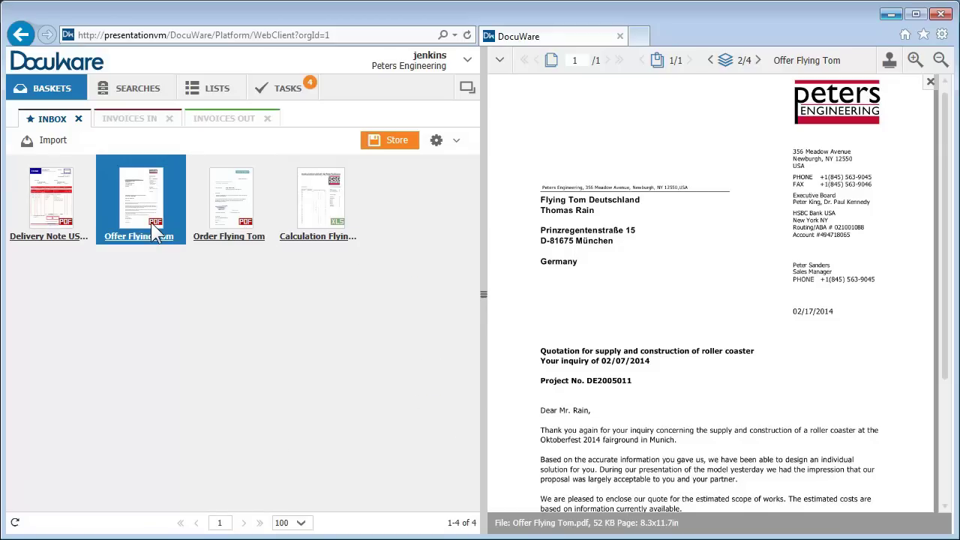
{"action": "left_click", "coordinate": [314, 237], "text": "ctrl"}
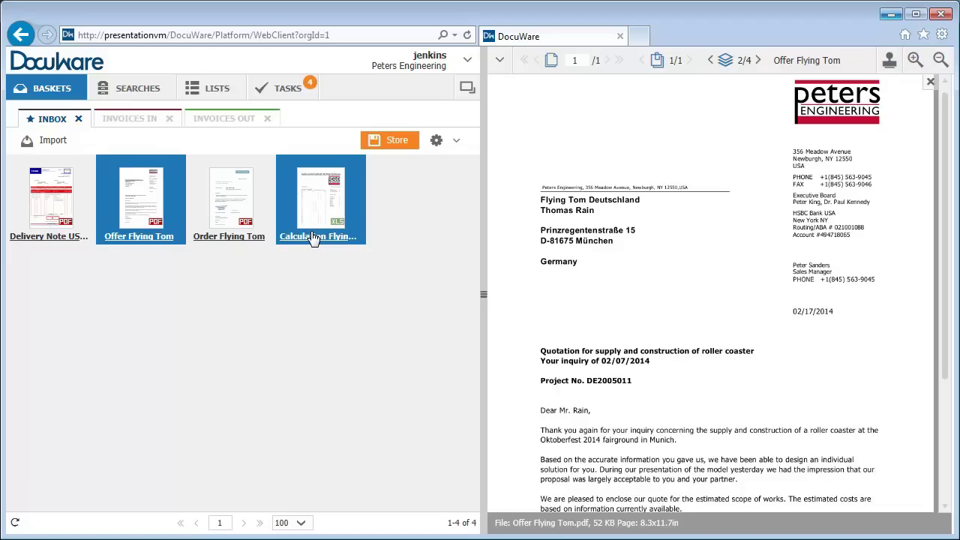
{"action": "right_click", "coordinate": [313, 237]}
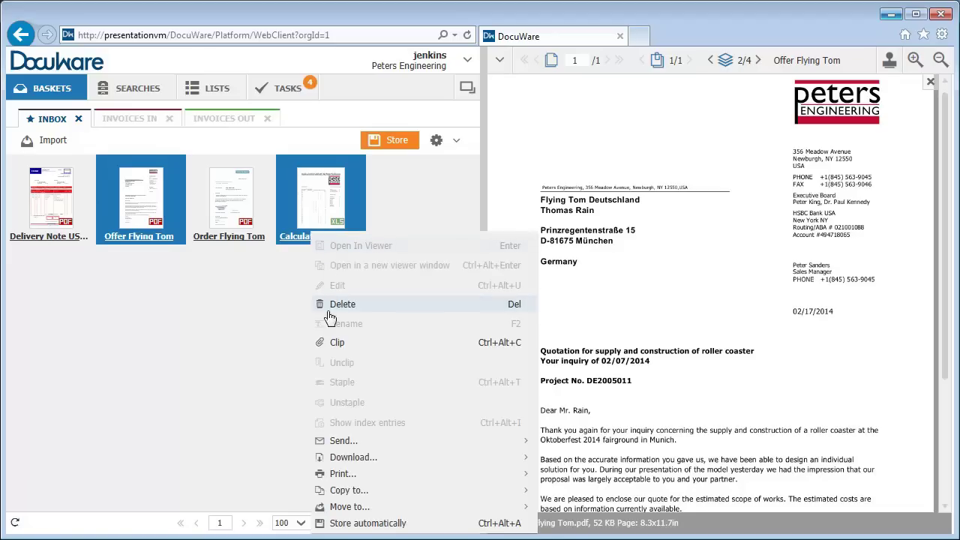
{"action": "left_click", "coordinate": [329, 346]}
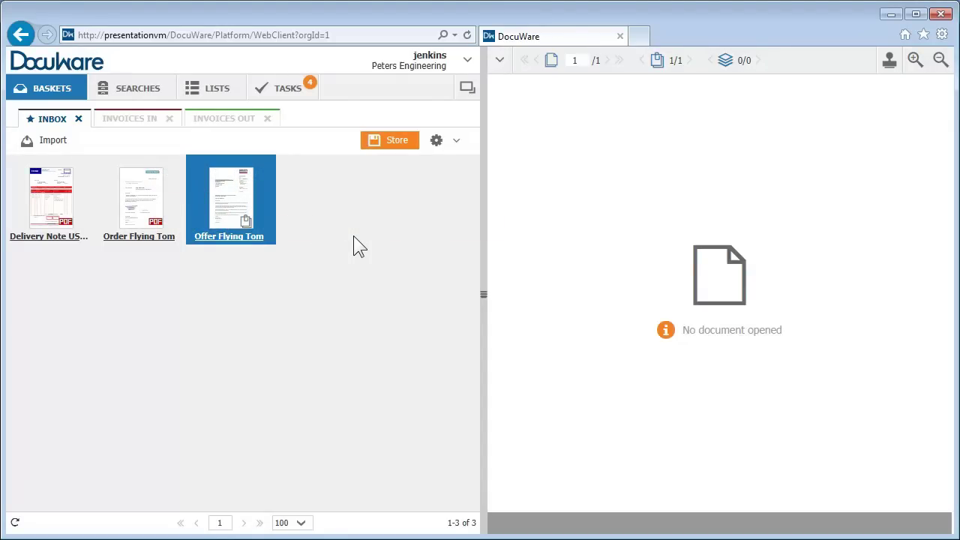
Store Offer Flying Tom as Offer out, capturing Company and Contact from the letter.
{"action": "left_click", "coordinate": [400, 143]}
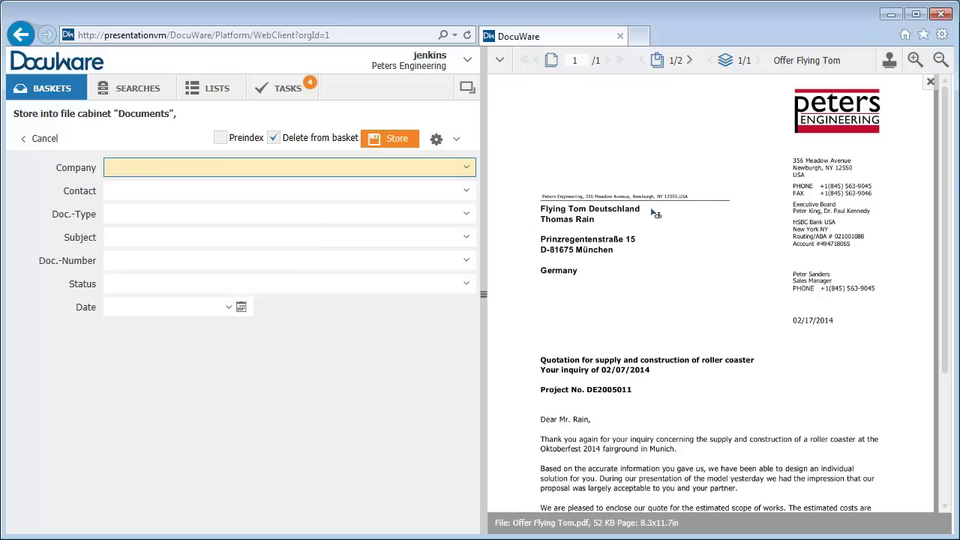
{"action": "left_click_drag", "start_coordinate": [656, 213], "coordinate": [523, 217]}
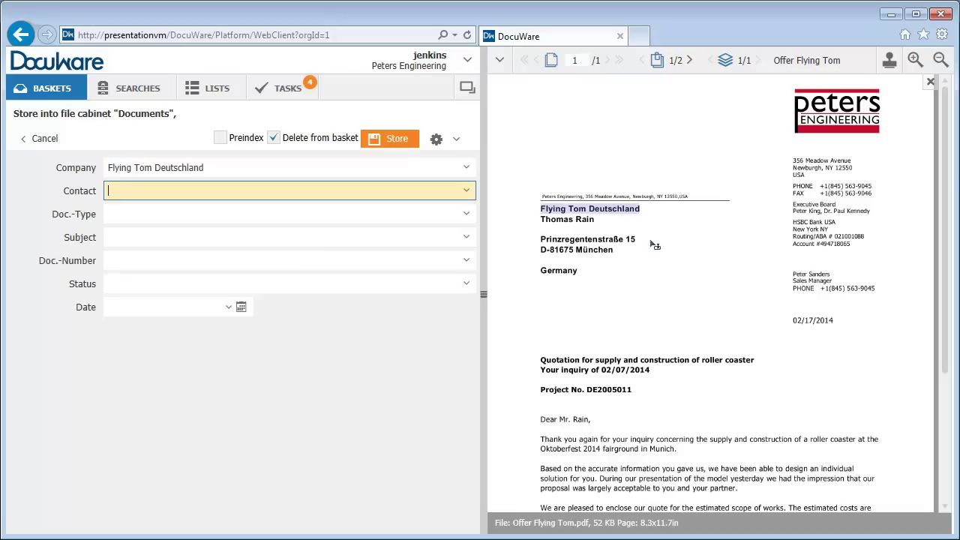
{"action": "left_click_drag", "start_coordinate": [597, 226], "coordinate": [541, 223]}
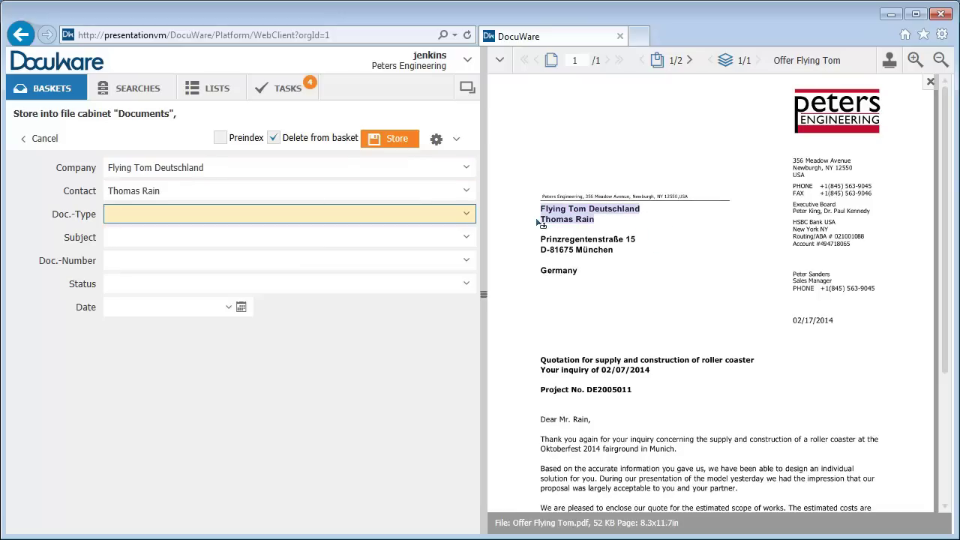
{"action": "left_click", "coordinate": [468, 215]}
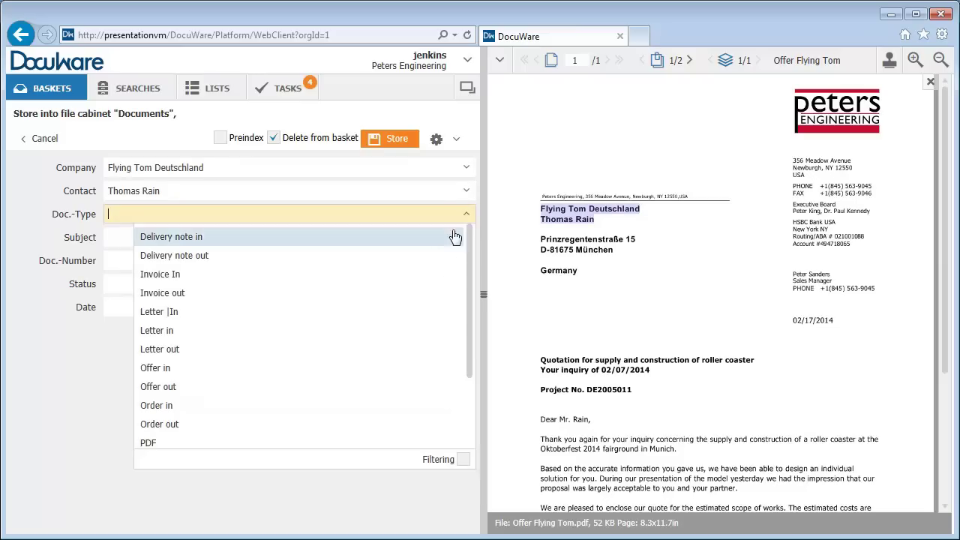
{"action": "left_click", "coordinate": [415, 388]}
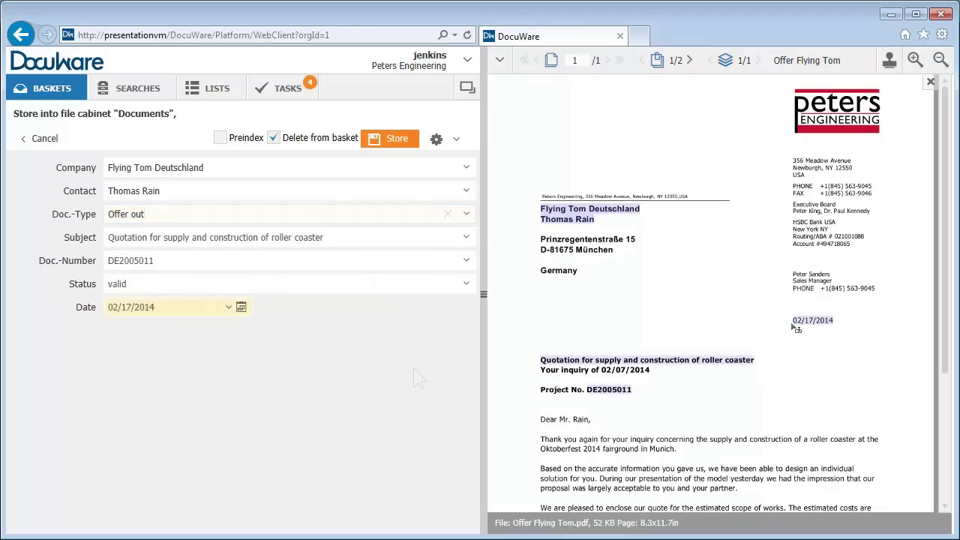
{"action": "left_click", "coordinate": [407, 144]}
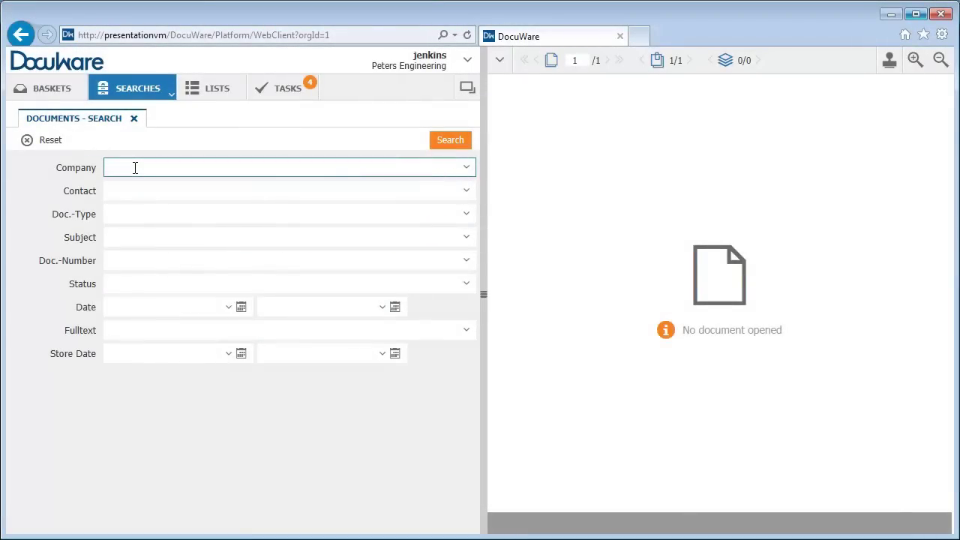
Set the search fields to Company US-Steel and Doc.-Type Invoice In.
{"action": "type", "text": "Us"}
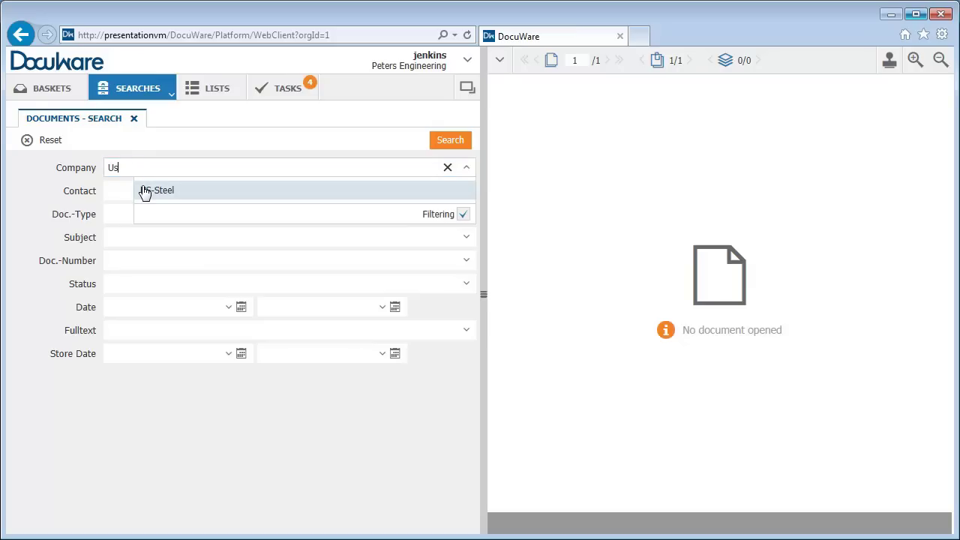
{"action": "left_click", "coordinate": [145, 191]}
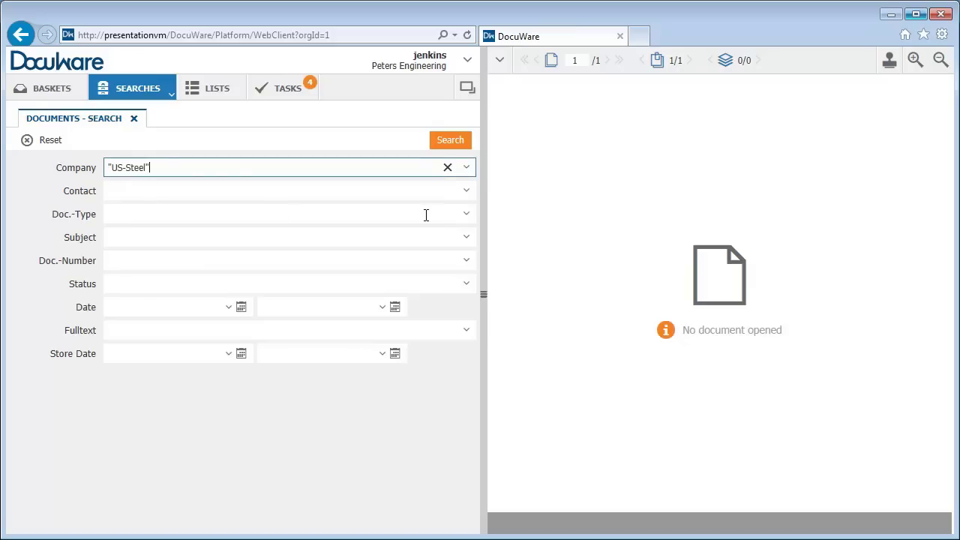
{"action": "left_click", "coordinate": [466, 215]}
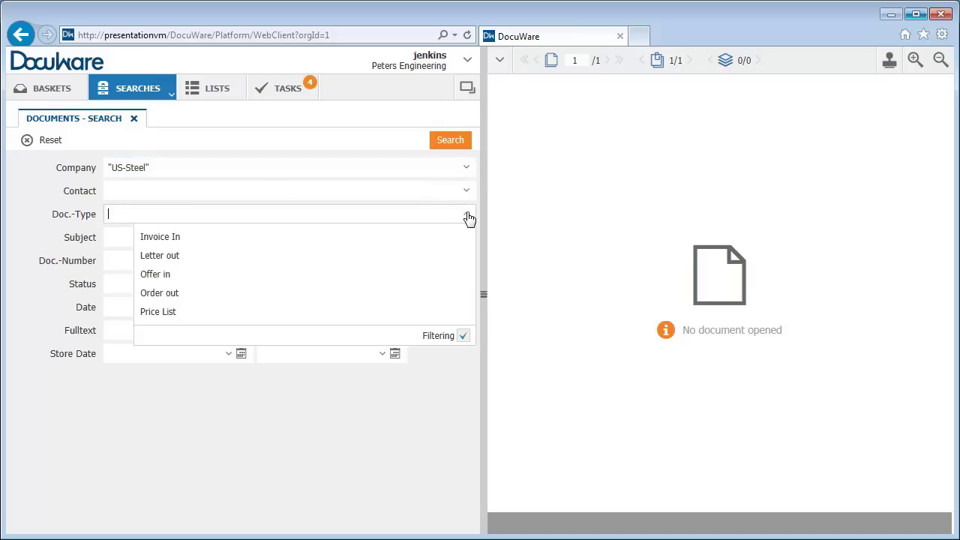
{"action": "left_click", "coordinate": [380, 240]}
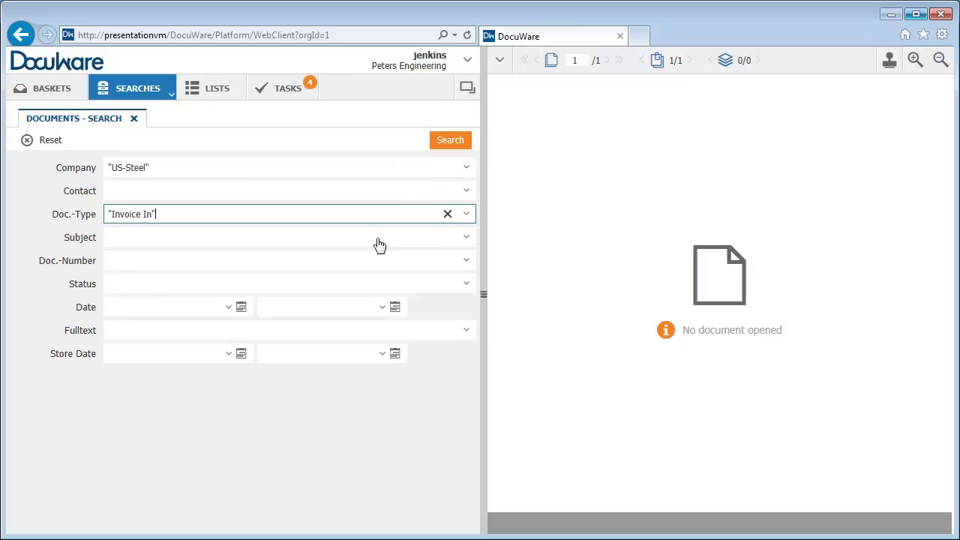
Run the search and show the four US-Steel Invoice In results as index cards.
{"action": "left_click", "coordinate": [450, 146]}
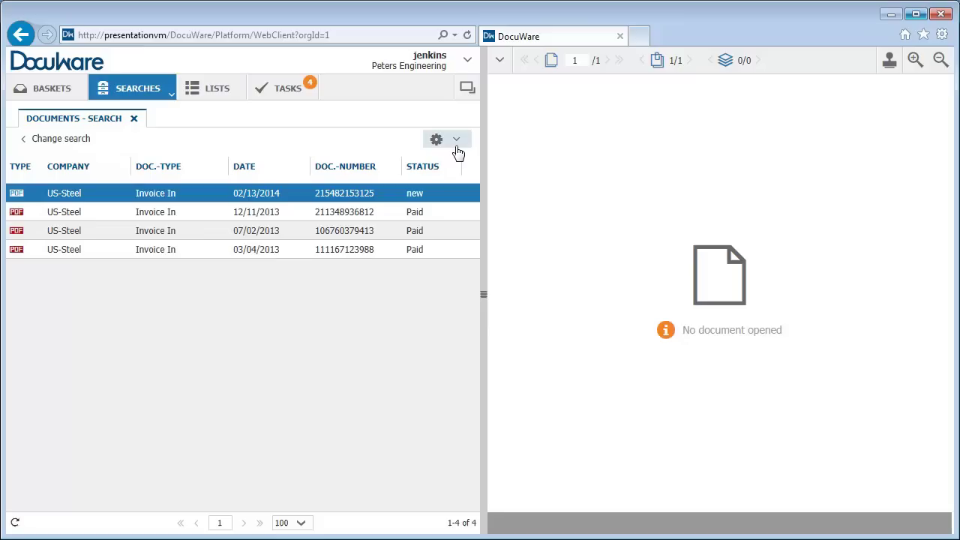
{"action": "left_click", "coordinate": [455, 148]}
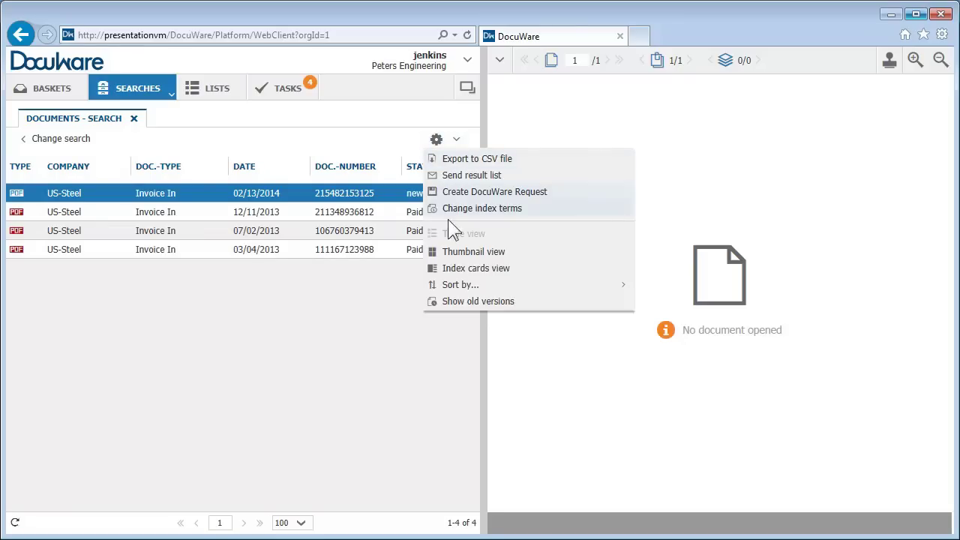
{"action": "left_click", "coordinate": [475, 268]}
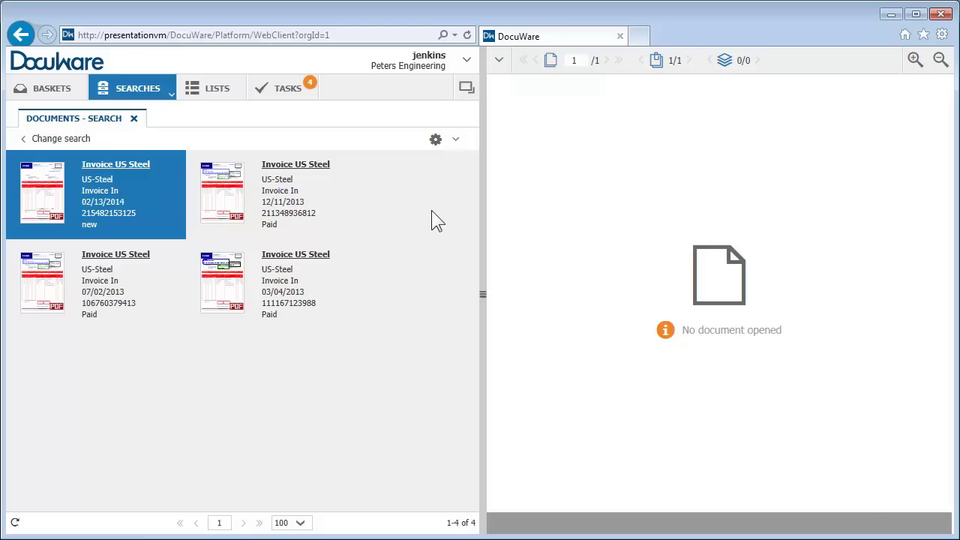
Clip the Inbox Delivery Note onto the first US-Steel invoice.
{"action": "right_click", "coordinate": [136, 216]}
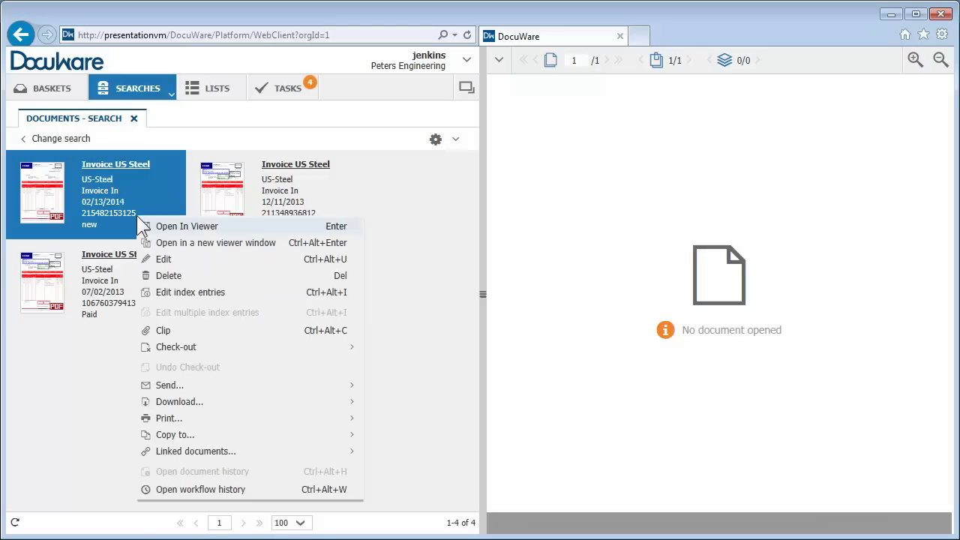
{"action": "left_click", "coordinate": [150, 330]}
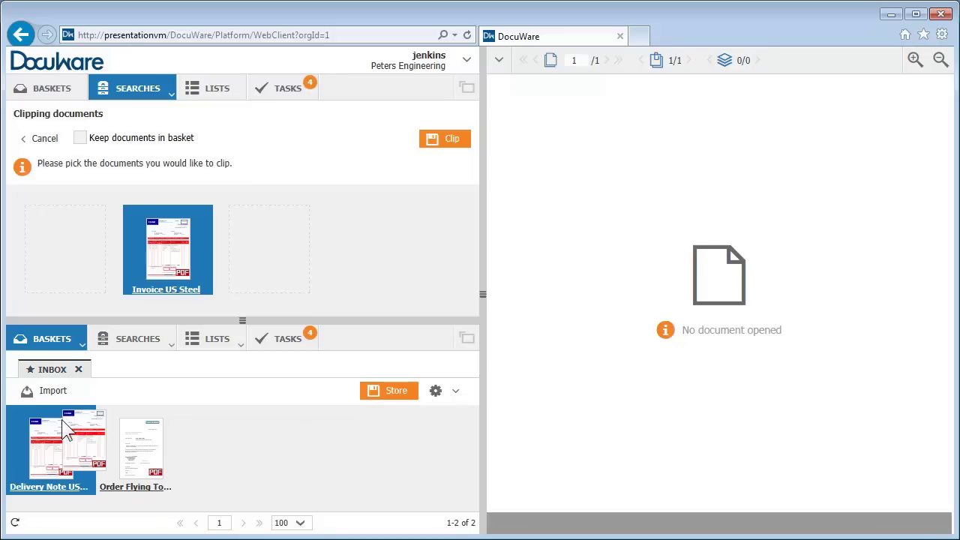
{"action": "left_click_drag", "start_coordinate": [61, 422], "coordinate": [270, 225]}
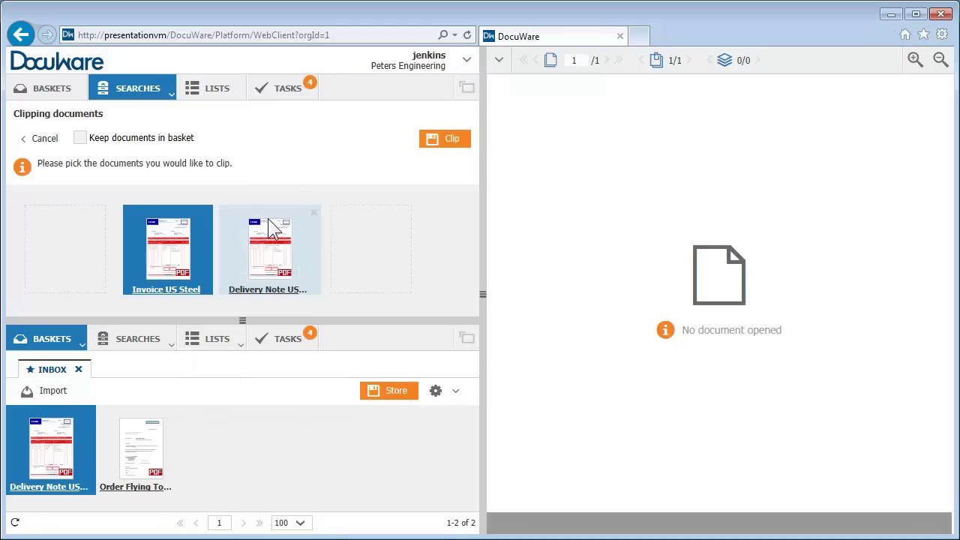
{"action": "left_click", "coordinate": [450, 142]}
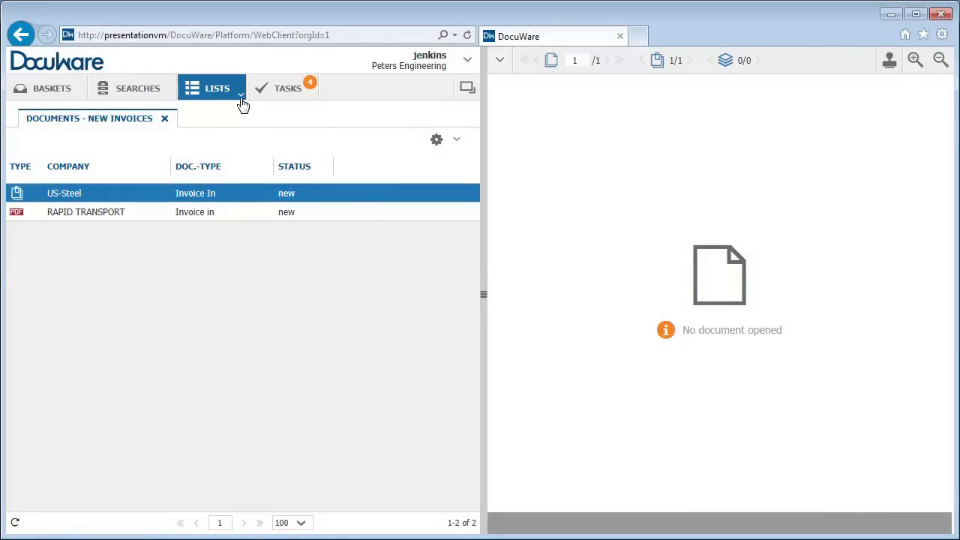
Open the Documents - Approved Invoices list, then switch back to Documents - New Invoices.
{"action": "left_click", "coordinate": [241, 97]}
{"action": "left_click", "coordinate": [239, 115]}
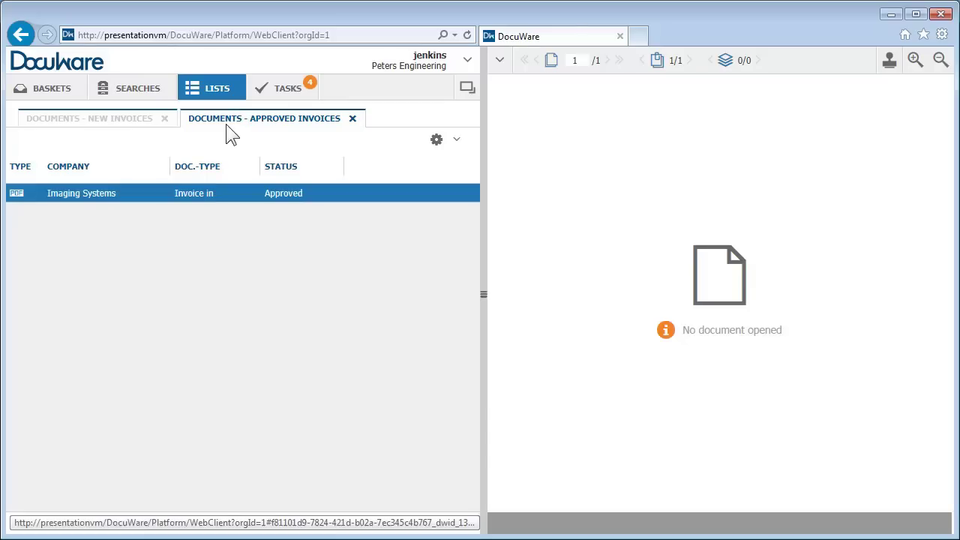
{"action": "left_click", "coordinate": [149, 124]}
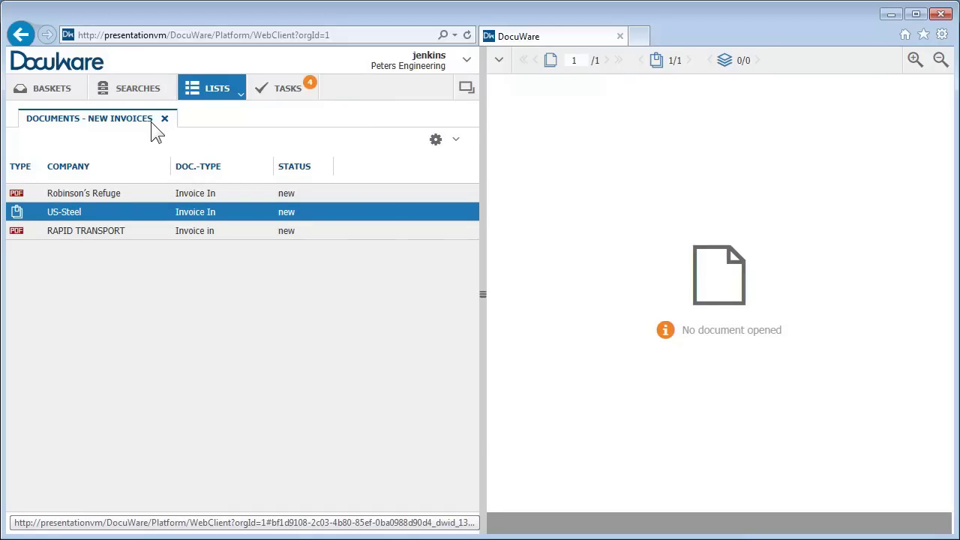
Place a Cost Center stamp with 21000 on the Robinson's Refuge invoice.
{"action": "left_click", "coordinate": [122, 193]}
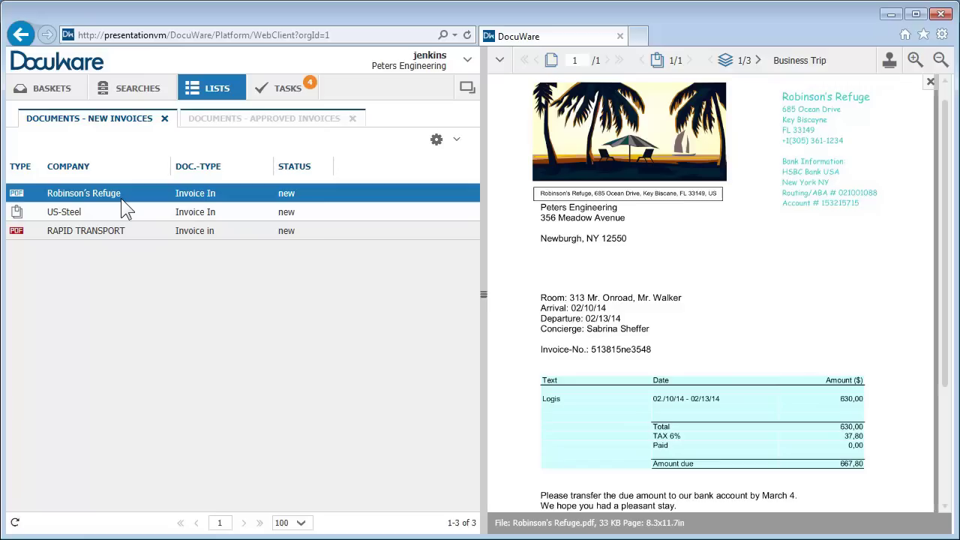
{"action": "left_click", "coordinate": [891, 61]}
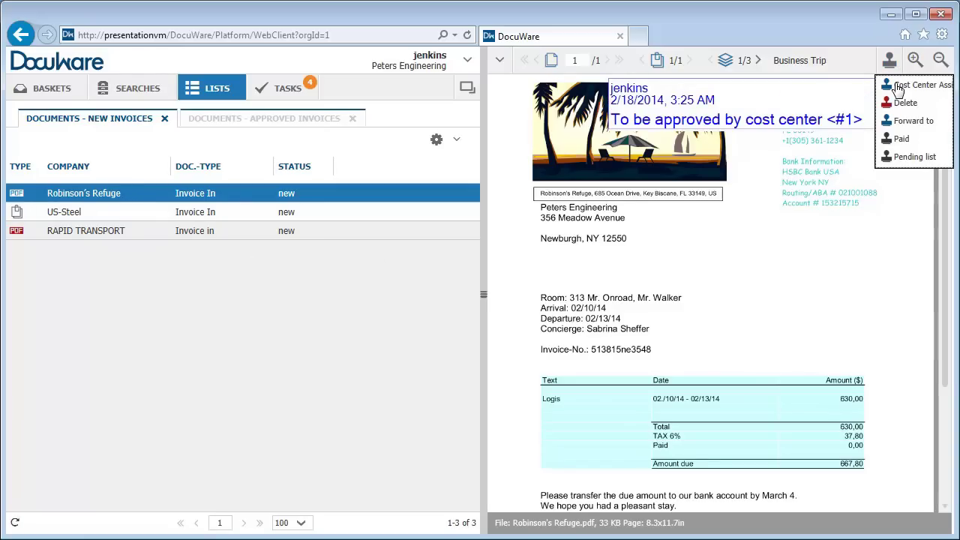
{"action": "left_click", "coordinate": [904, 85]}
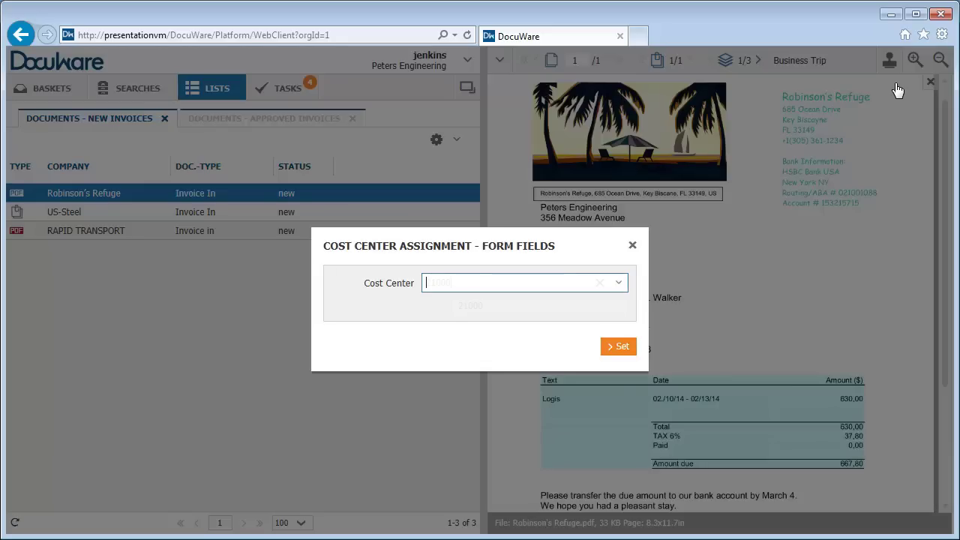
{"action": "left_click", "coordinate": [617, 346]}
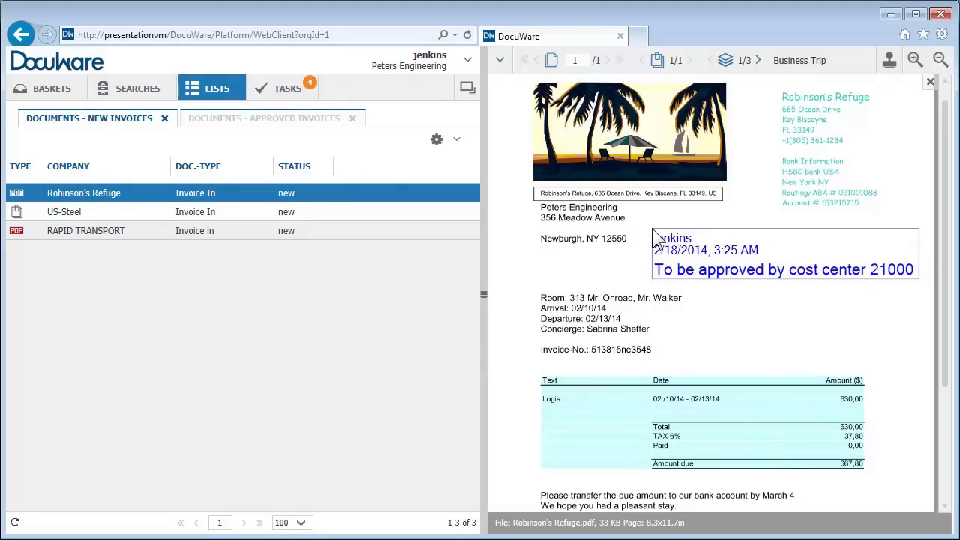
{"action": "left_click", "coordinate": [652, 231]}
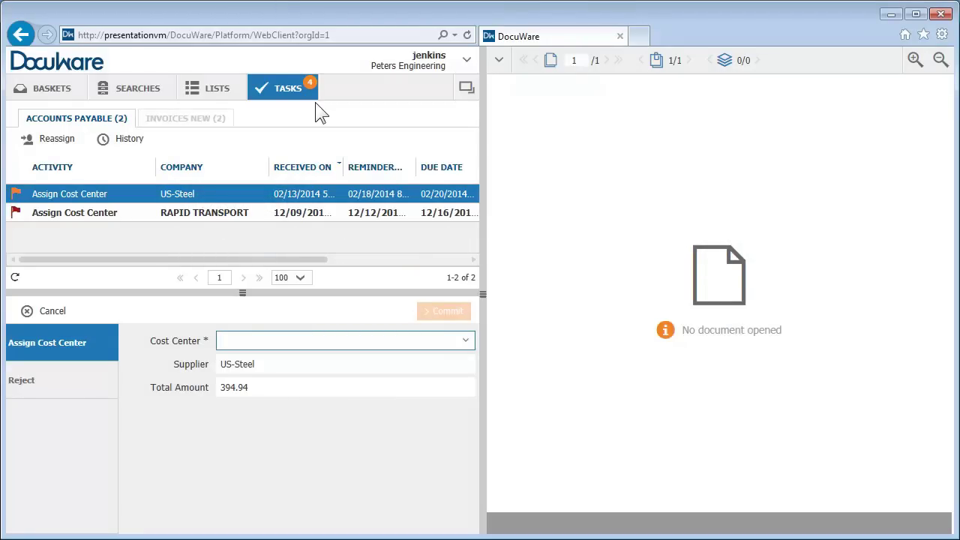
Set the US-Steel invoice task's cost center to 21000 - Manufacturing and commit it.
{"action": "left_click", "coordinate": [466, 343]}
{"action": "left_click", "coordinate": [271, 362]}
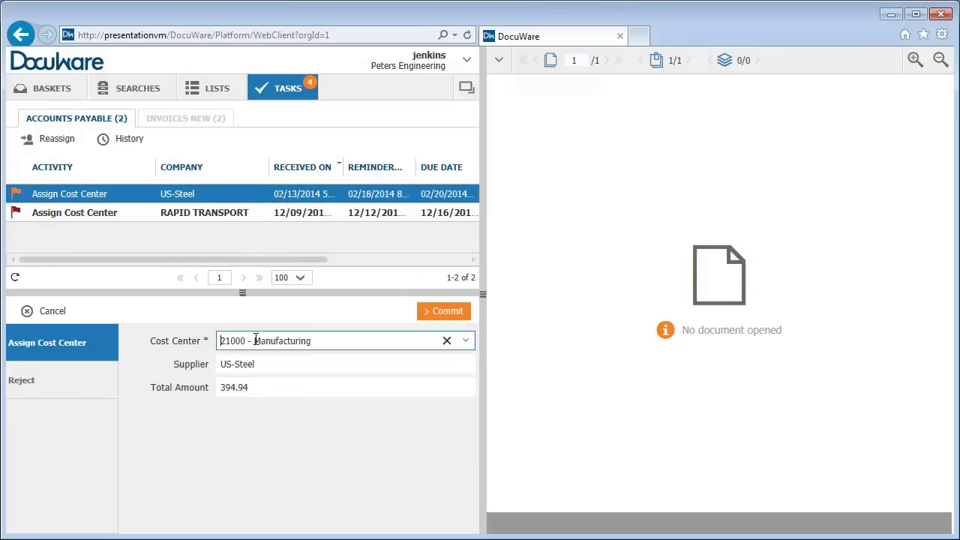
{"action": "left_click", "coordinate": [441, 315]}
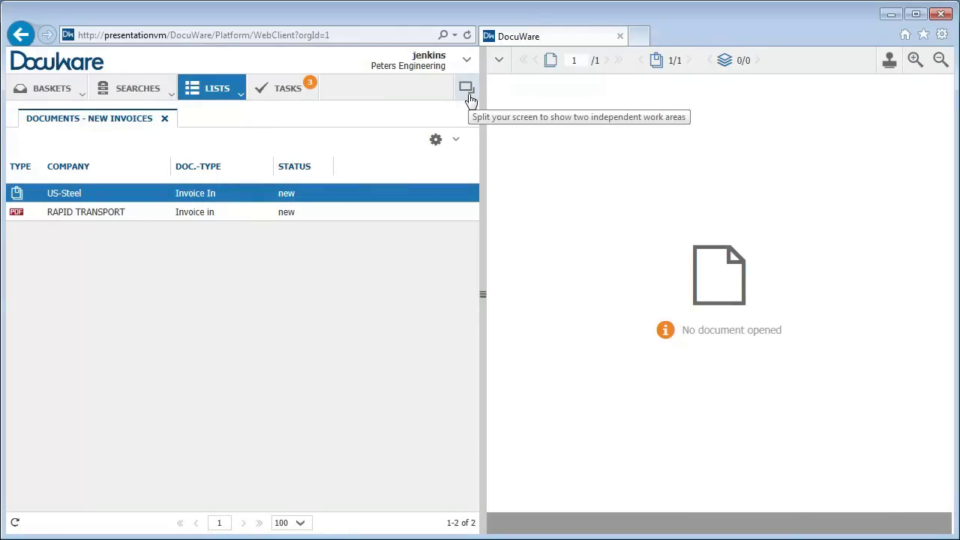
Split the workspace into two areas and show the Invoices in basket in the lower one.
{"action": "left_click", "coordinate": [469, 94]}
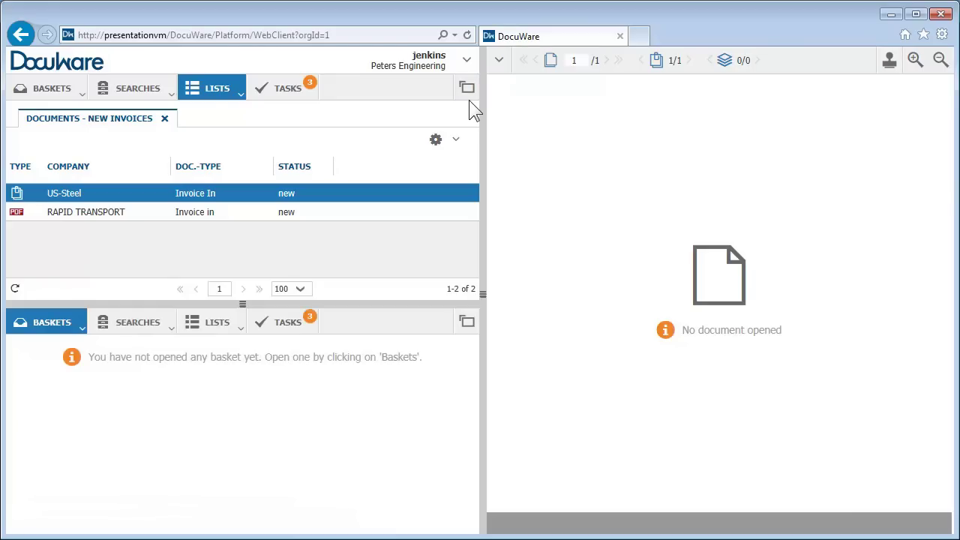
{"action": "left_click", "coordinate": [78, 331]}
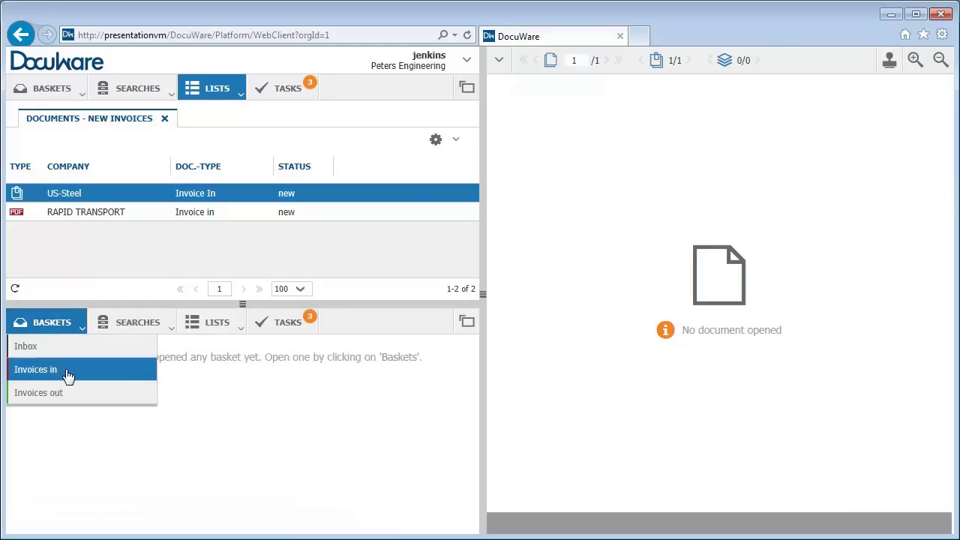
{"action": "left_click", "coordinate": [66, 371]}
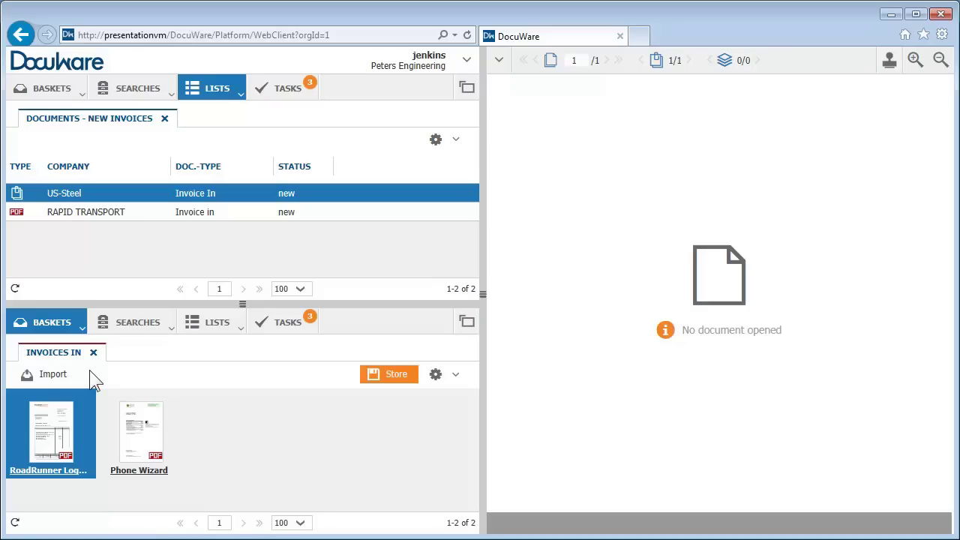
In user settings, activate the Personnel Documents basket and the Employees store dialog.
{"action": "left_click", "coordinate": [468, 65]}
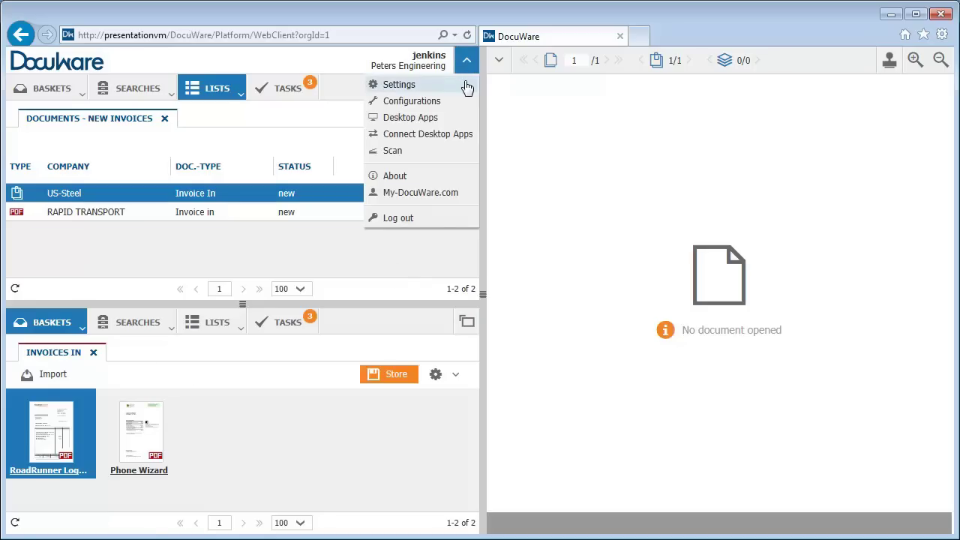
{"action": "left_click", "coordinate": [400, 84]}
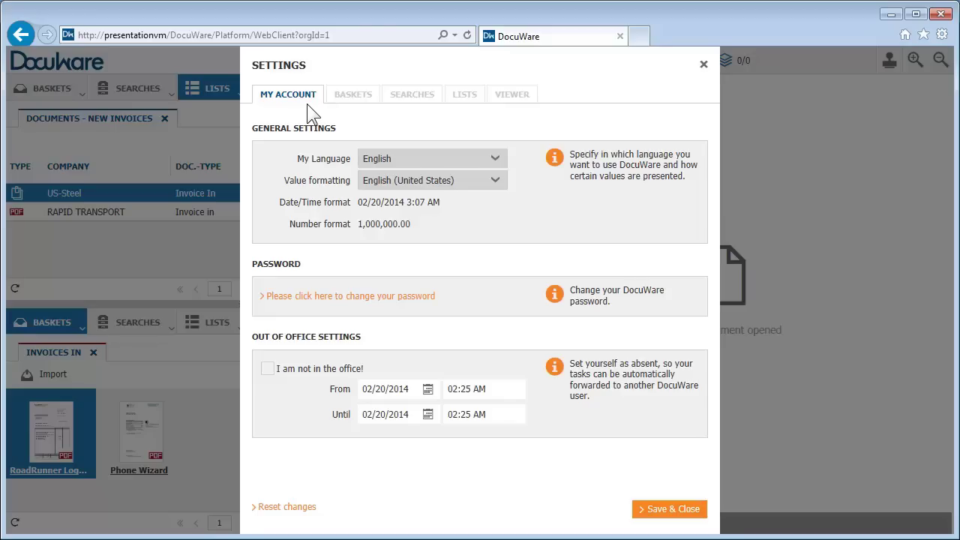
{"action": "left_click", "coordinate": [358, 101]}
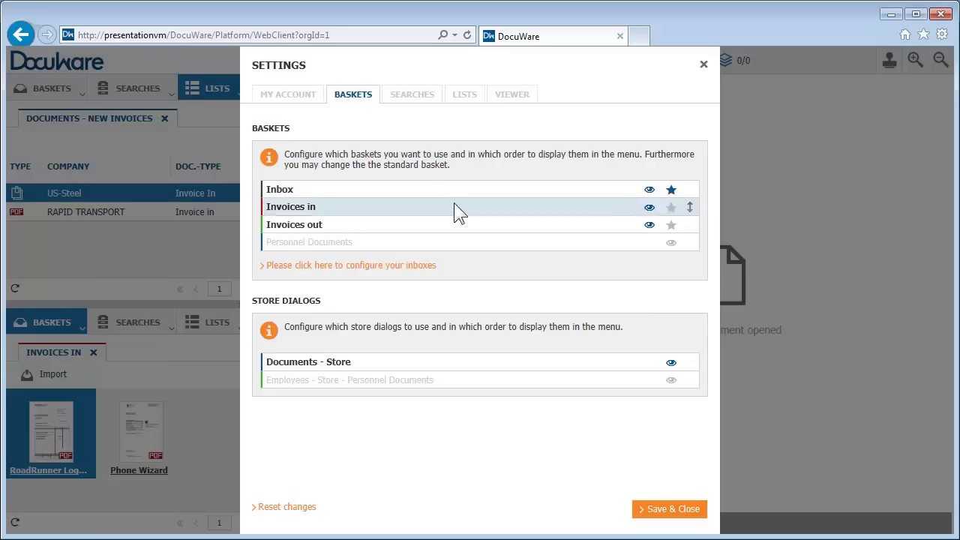
{"action": "left_click", "coordinate": [670, 243]}
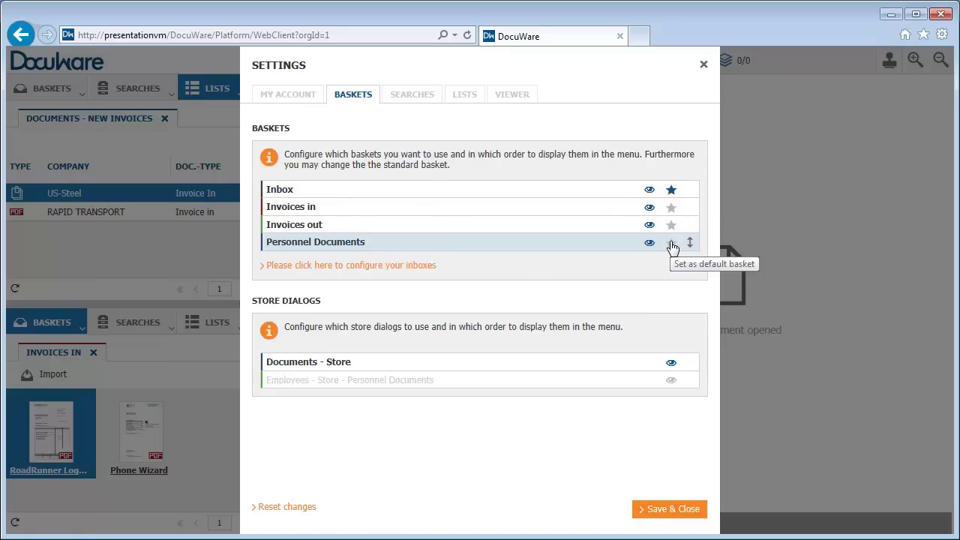
{"action": "left_click", "coordinate": [673, 380]}
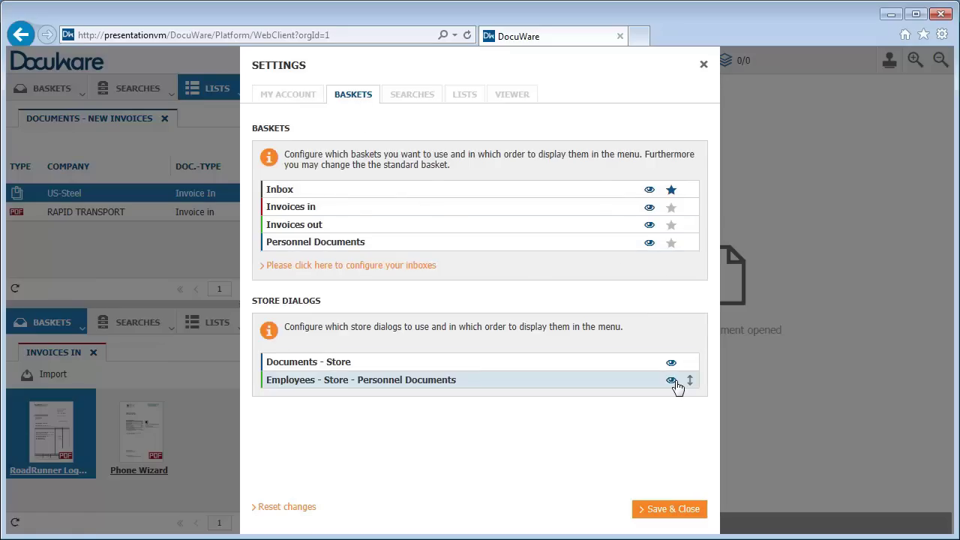
Activate the Employees - Search Dossier search, then review the Lists and Viewer settings.
{"action": "left_click", "coordinate": [413, 95]}
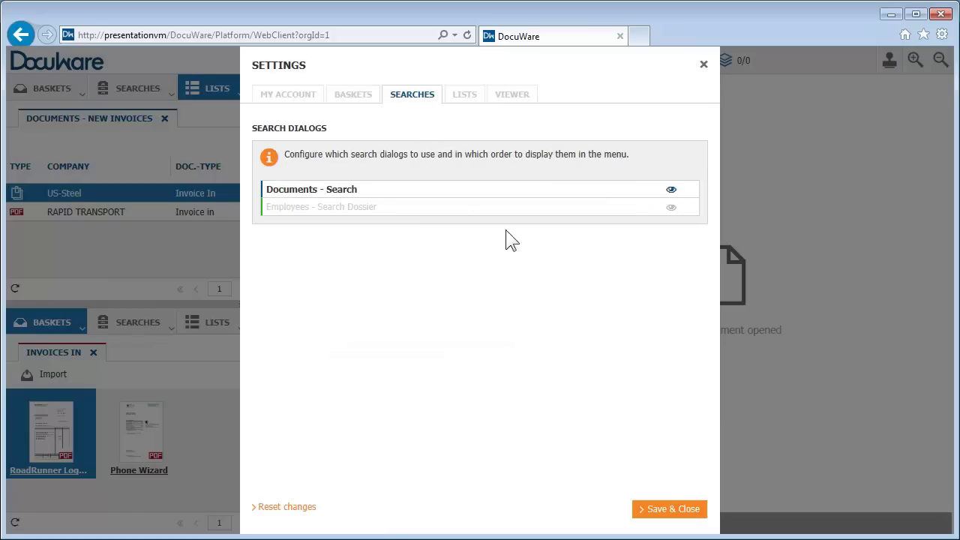
{"action": "left_click", "coordinate": [672, 207]}
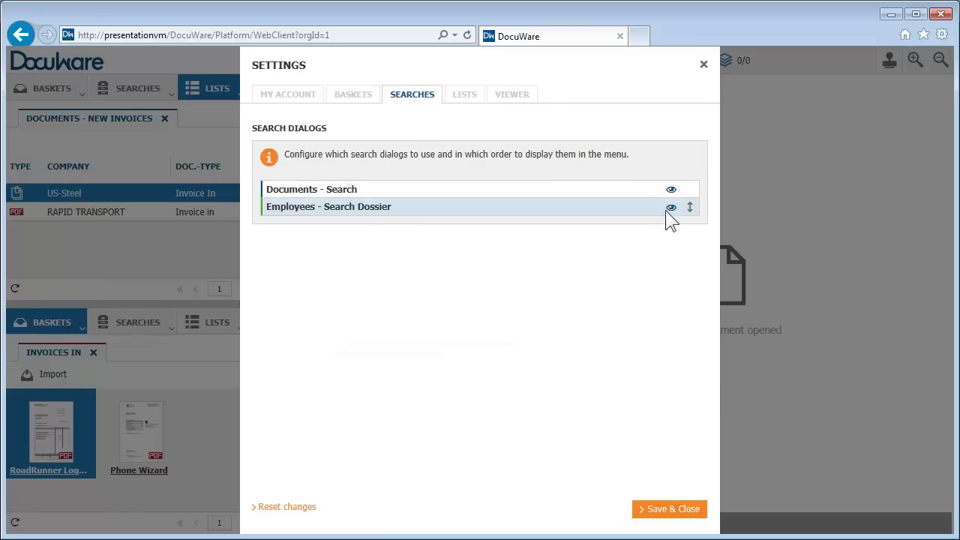
{"action": "left_click", "coordinate": [467, 96]}
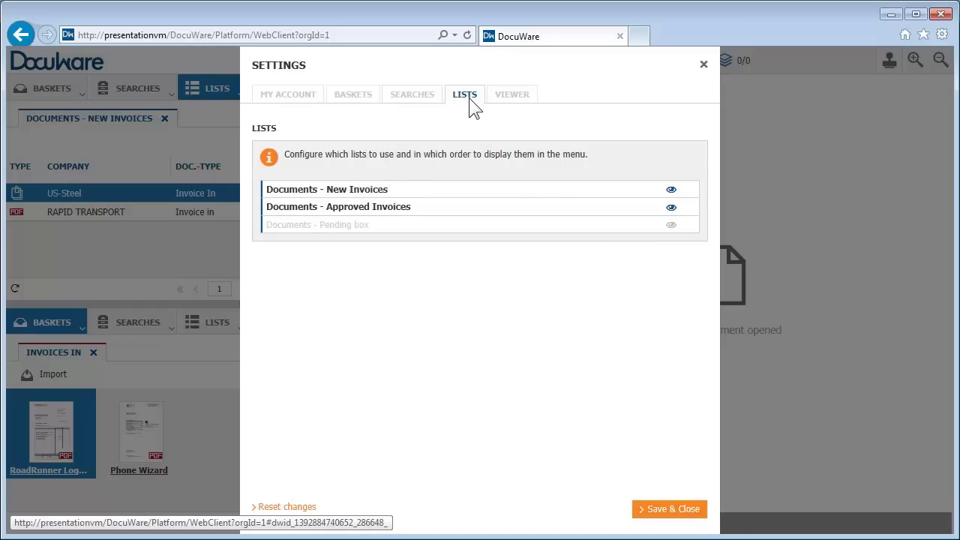
{"action": "left_click", "coordinate": [524, 100]}
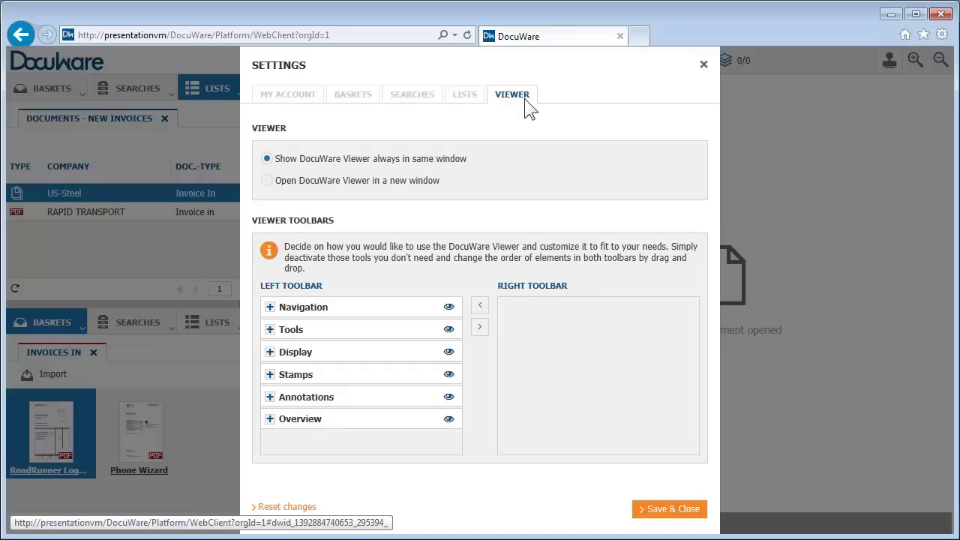